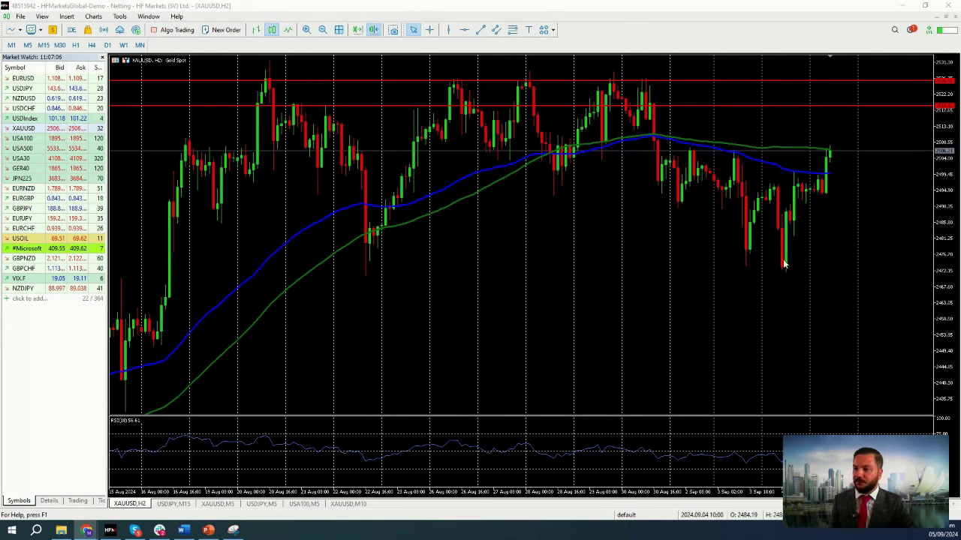
# Draw four short trend lines marking nearby candle highs and lows, then delete them
pyautogui.click(479, 30)
pyautogui.moveTo(777, 273); pyautogui.dragTo(799, 273)
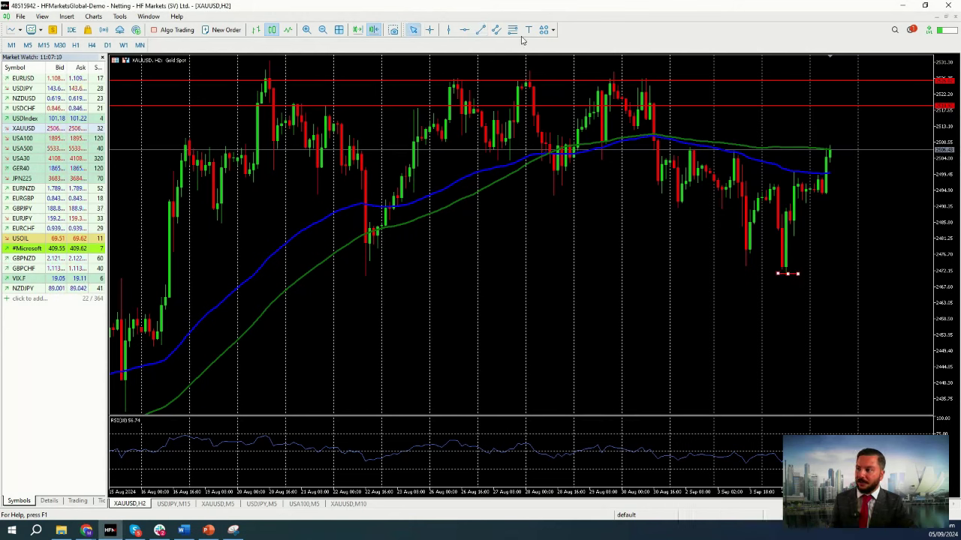
pyautogui.click(480, 30)
pyautogui.moveTo(808, 197); pyautogui.dragTo(837, 196)
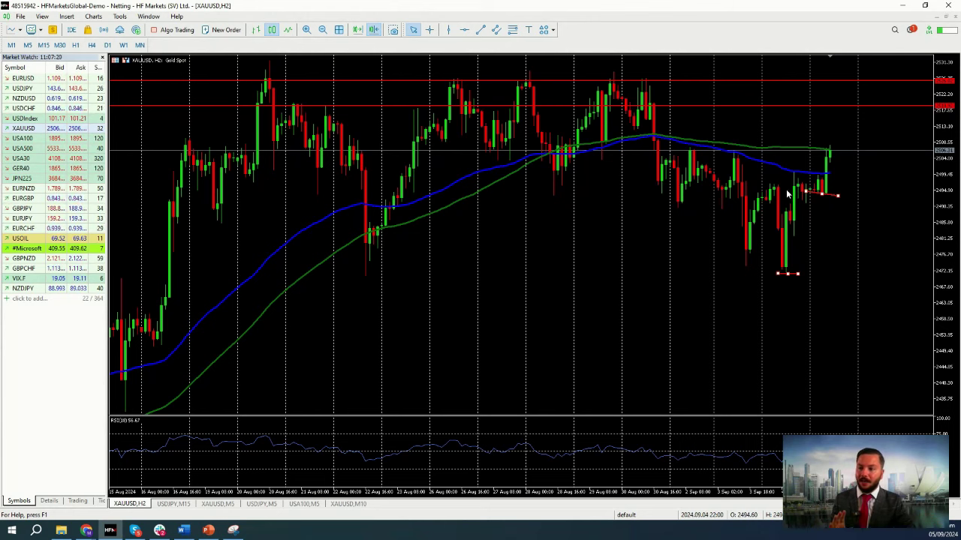
pyautogui.click(480, 30)
pyautogui.moveTo(777, 166); pyautogui.dragTo(806, 167)
pyautogui.click(480, 29)
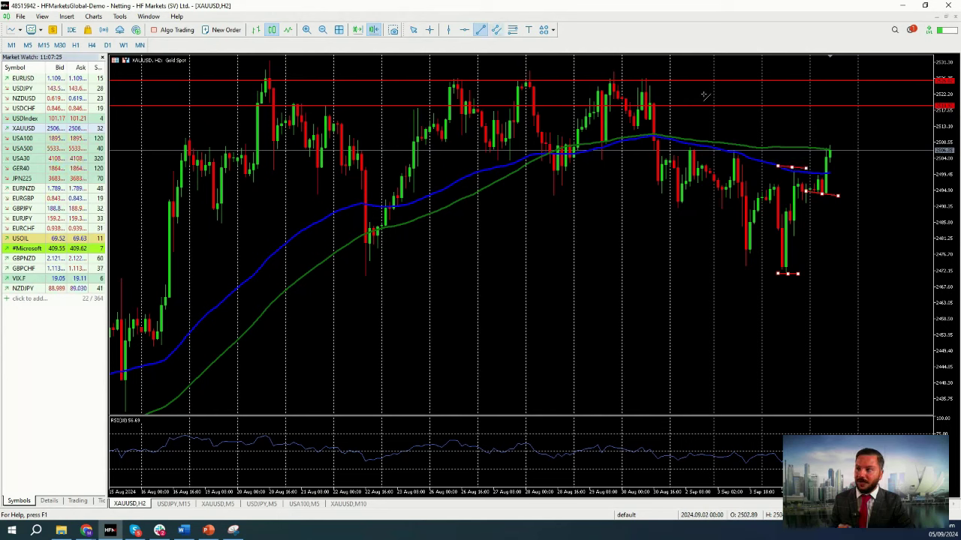
pyautogui.moveTo(822, 143); pyautogui.dragTo(842, 146)
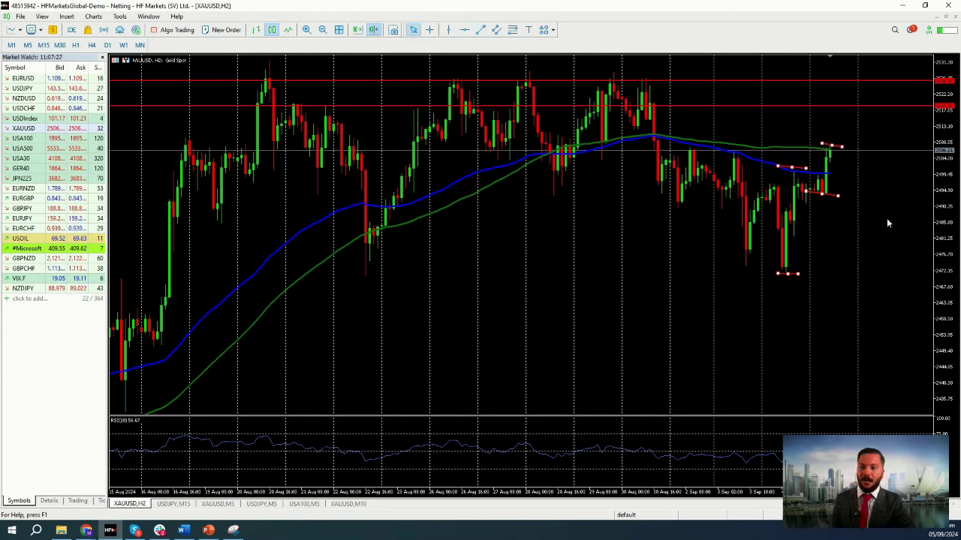
pyautogui.press('Delete')
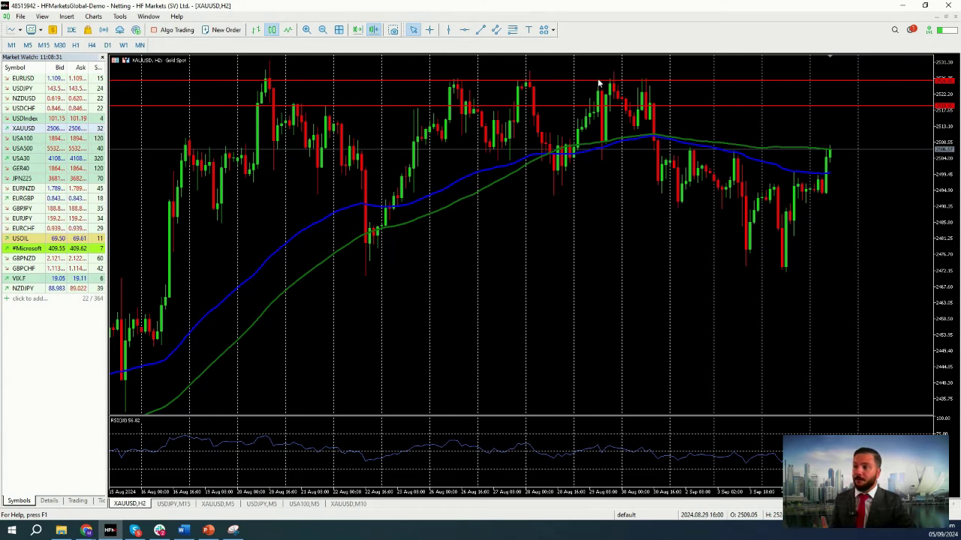
# Measure two recent gold price swings in bars and points with the Crosshair
pyautogui.click(430, 30)
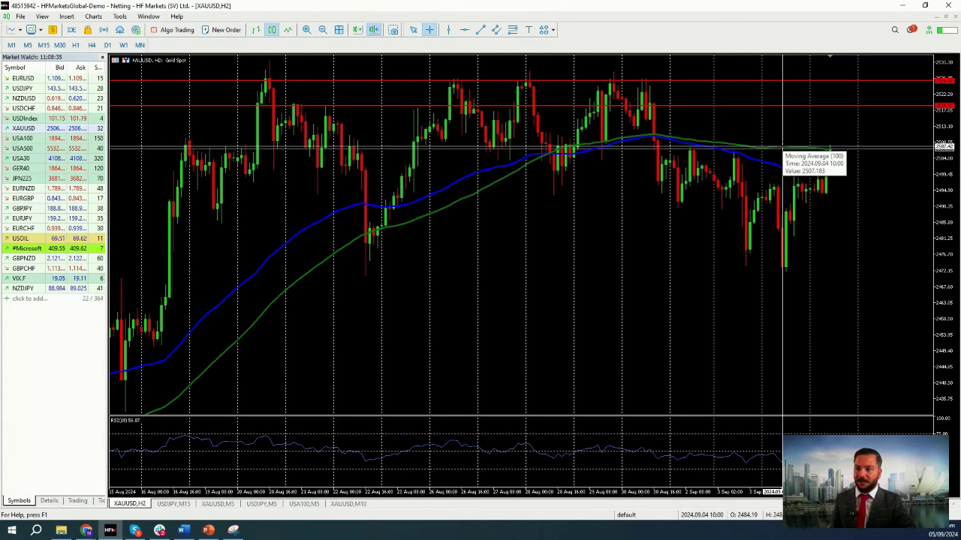
pyautogui.moveTo(784, 145); pyautogui.dragTo(809, 96)
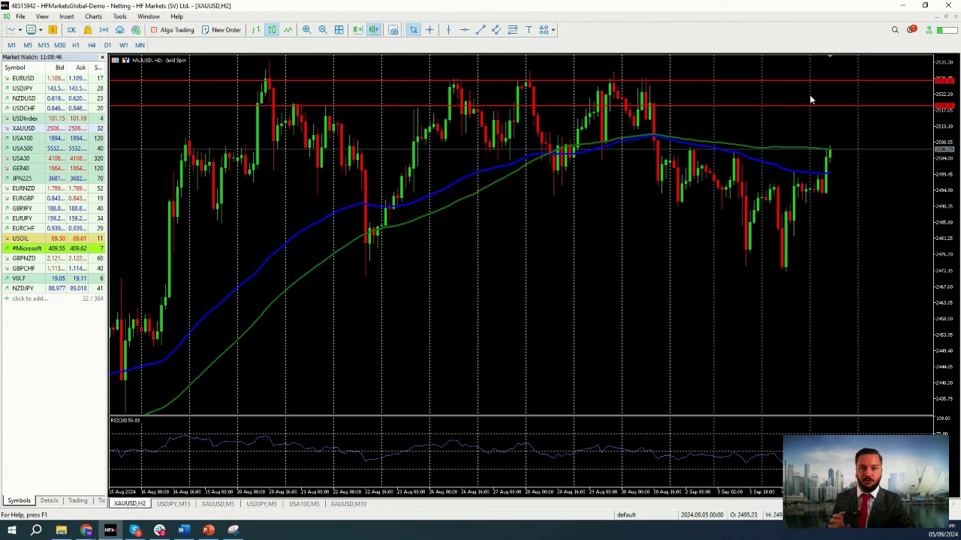
pyautogui.click(430, 31)
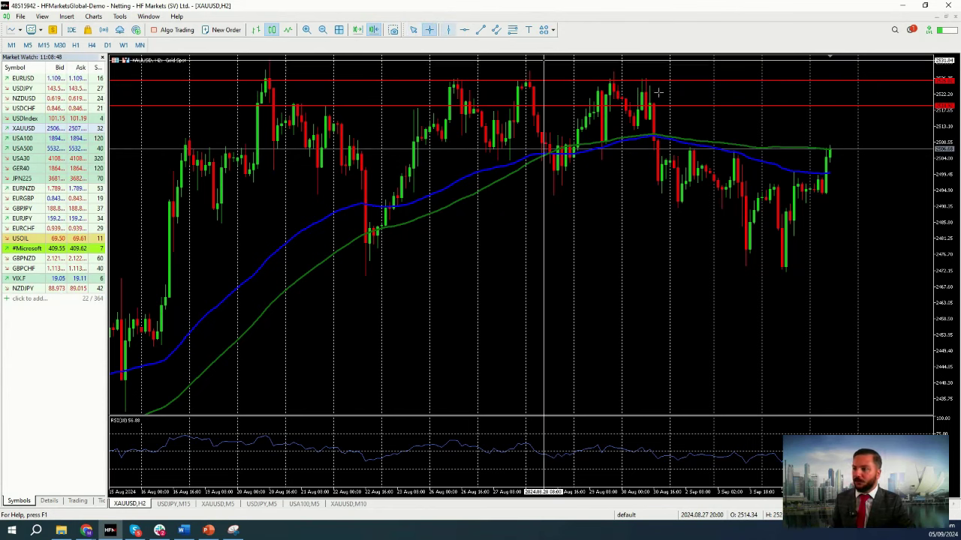
pyautogui.moveTo(786, 149); pyautogui.dragTo(800, 108)
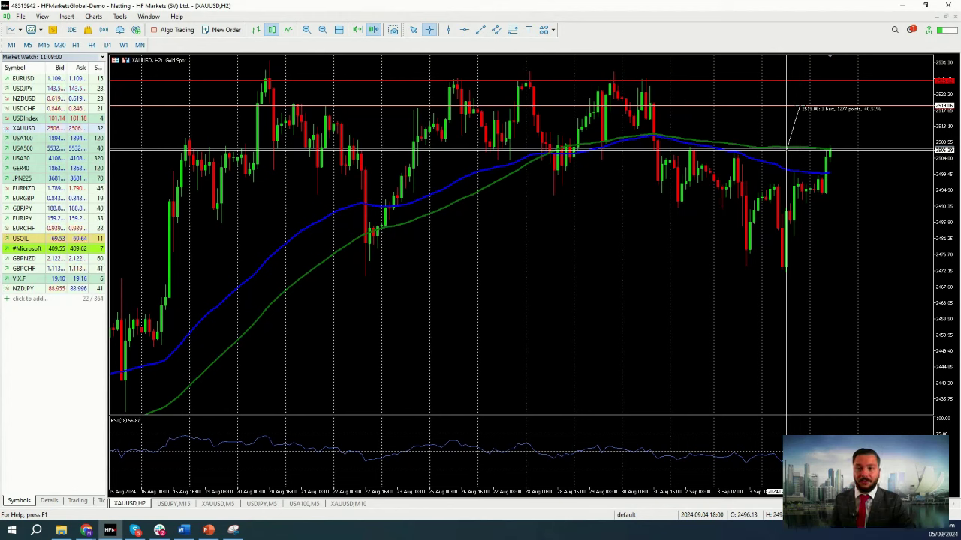
pyautogui.moveTo(800, 106); pyautogui.dragTo(818, 116)
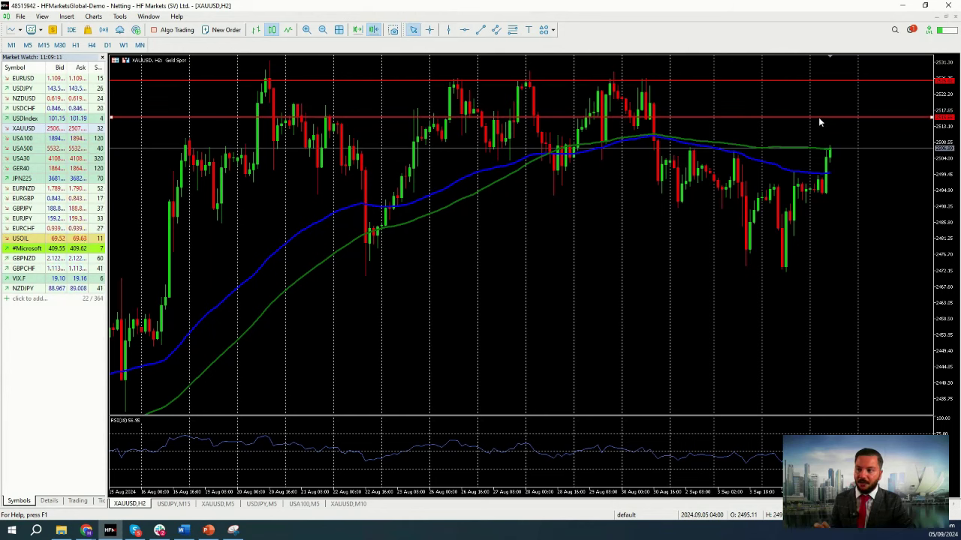
pyautogui.click(428, 30)
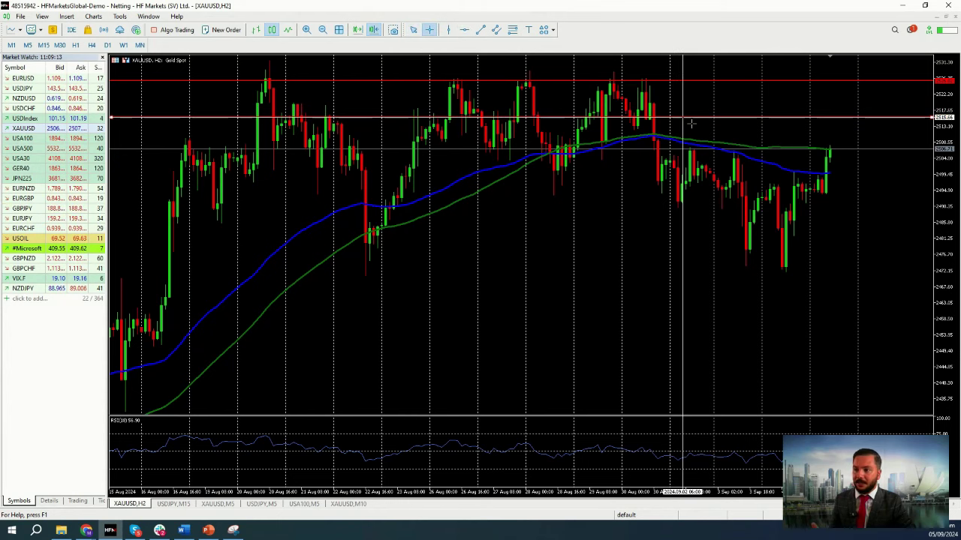
# Measure another upward swing, then drag the upper red horizontal line slightly lower
pyautogui.moveTo(711, 148); pyautogui.dragTo(731, 80)
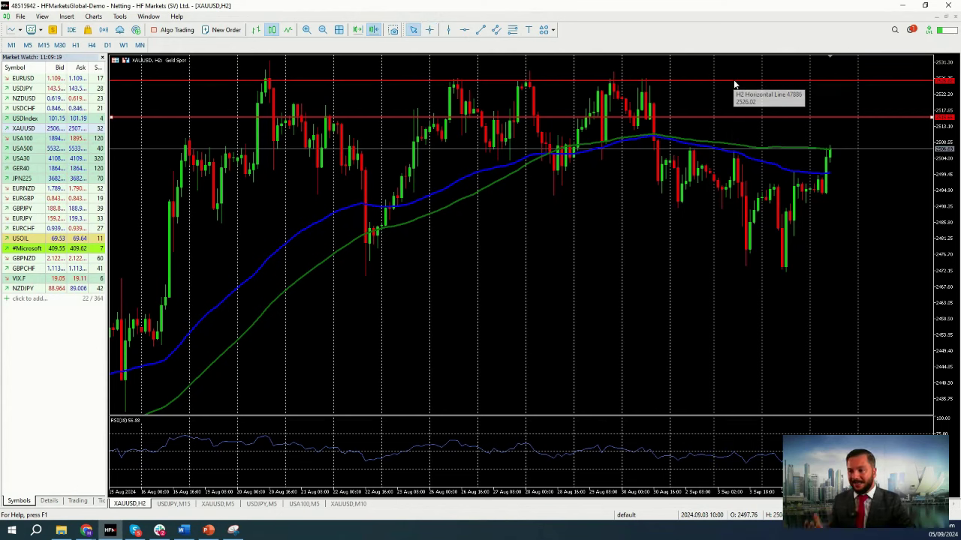
pyautogui.moveTo(759, 81); pyautogui.dragTo(759, 94)
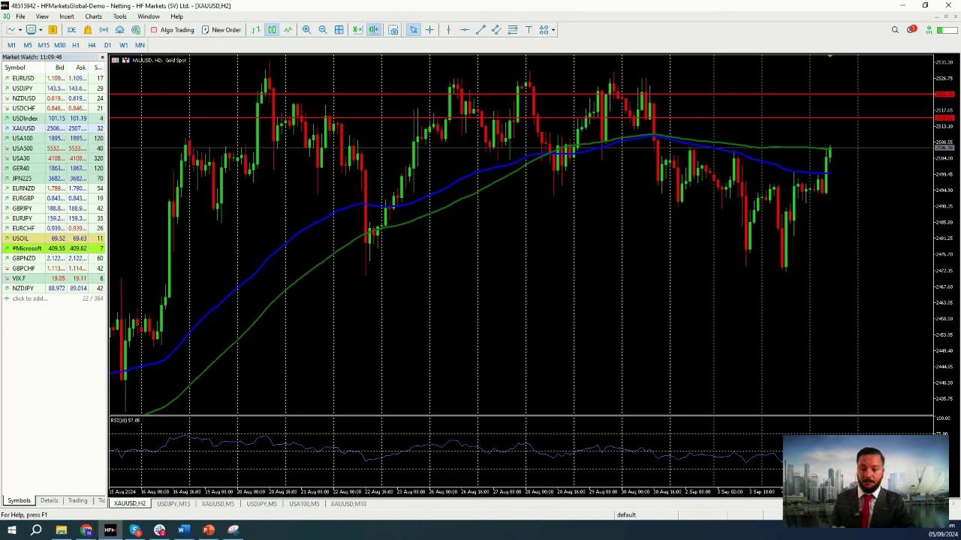
# On the XAUUSD M5 chart, place red horizontal lines near the latest high and the green average
pyautogui.click(218, 504)
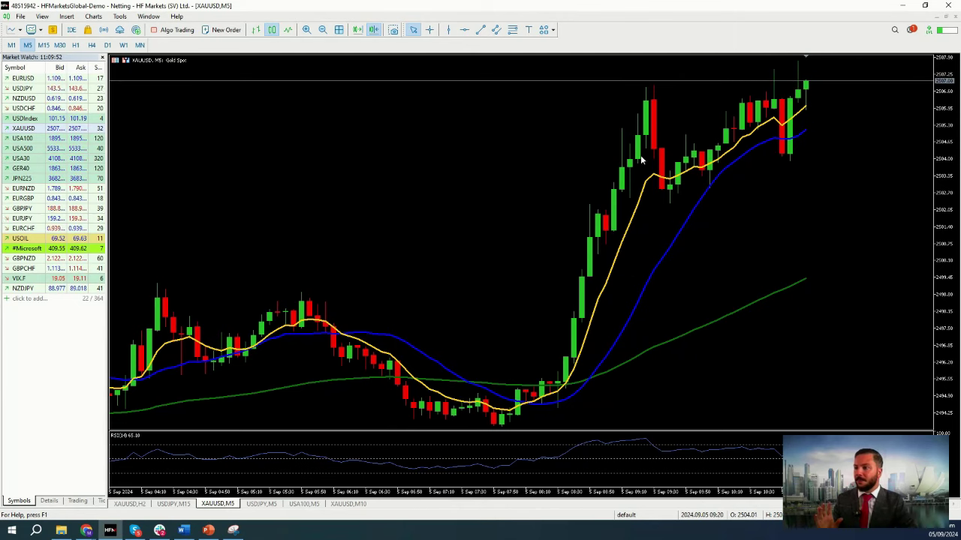
pyautogui.click(464, 30)
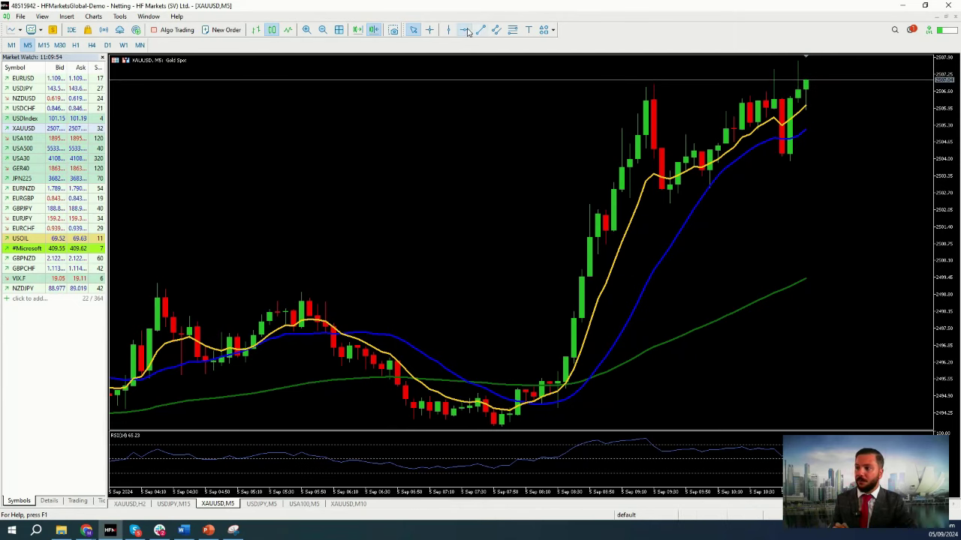
pyautogui.moveTo(659, 77); pyautogui.dragTo(678, 71)
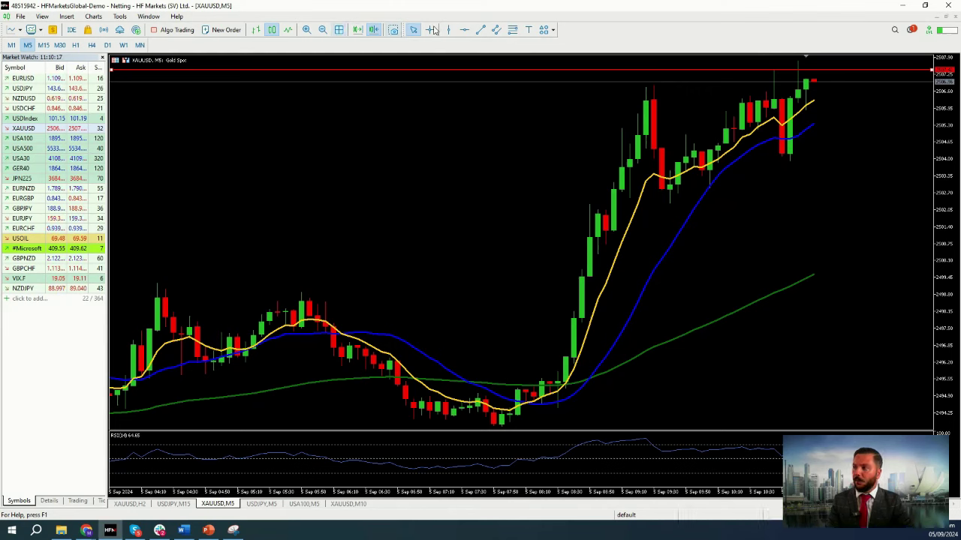
pyautogui.click(464, 30)
pyautogui.moveTo(323, 261); pyautogui.dragTo(342, 284)
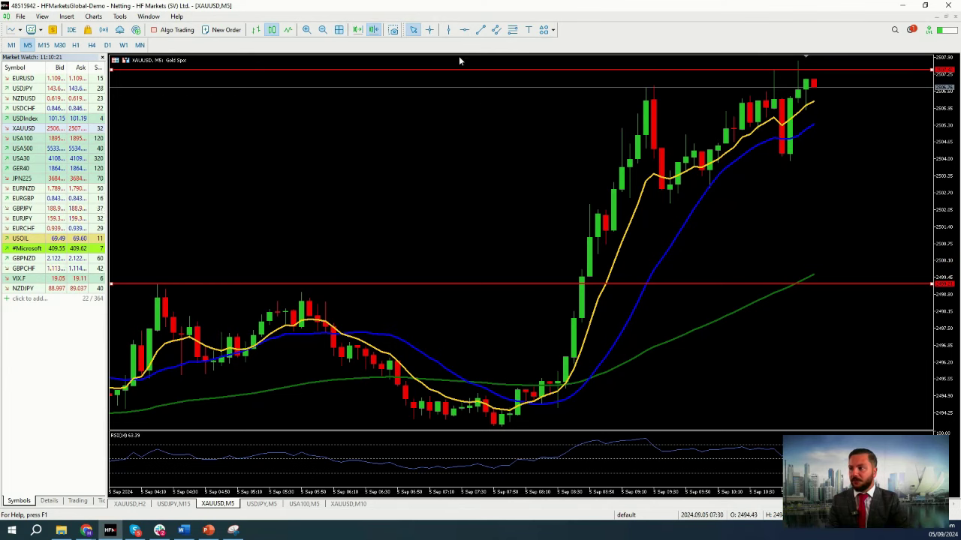
# Measure the move between the two red lines with the Crosshair, then delete both lines
pyautogui.click(428, 30)
pyautogui.moveTo(528, 426); pyautogui.dragTo(712, 64)
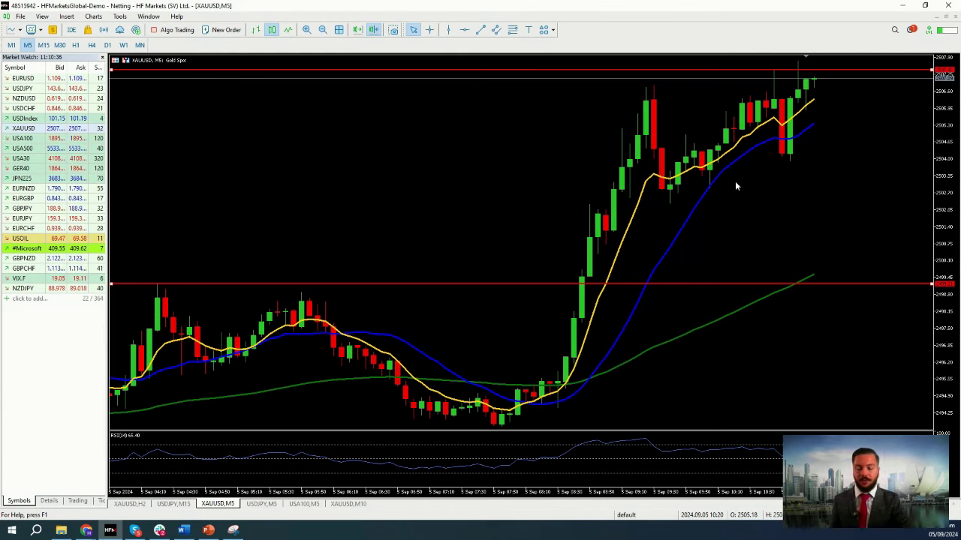
pyautogui.press('BackSpace')
pyautogui.press('BackSpace')
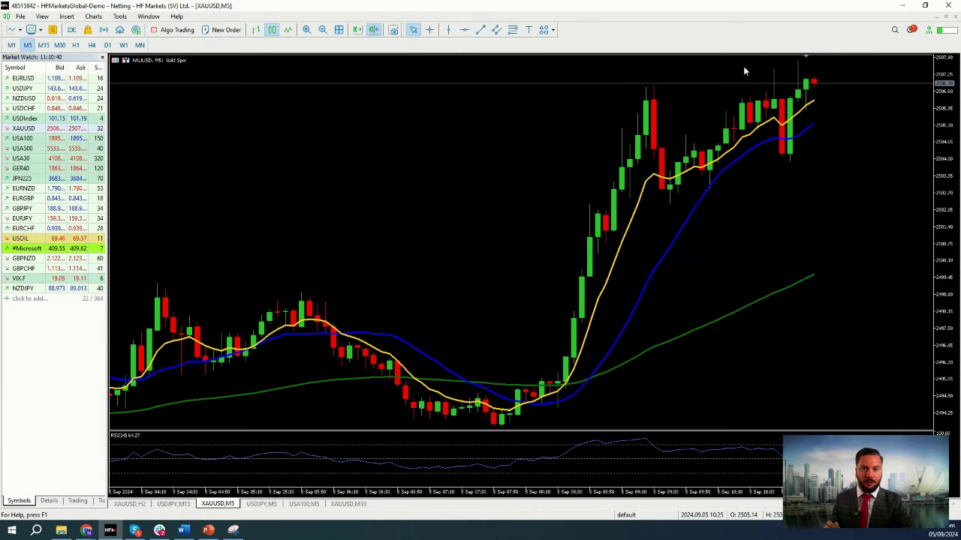
pyautogui.click(480, 29)
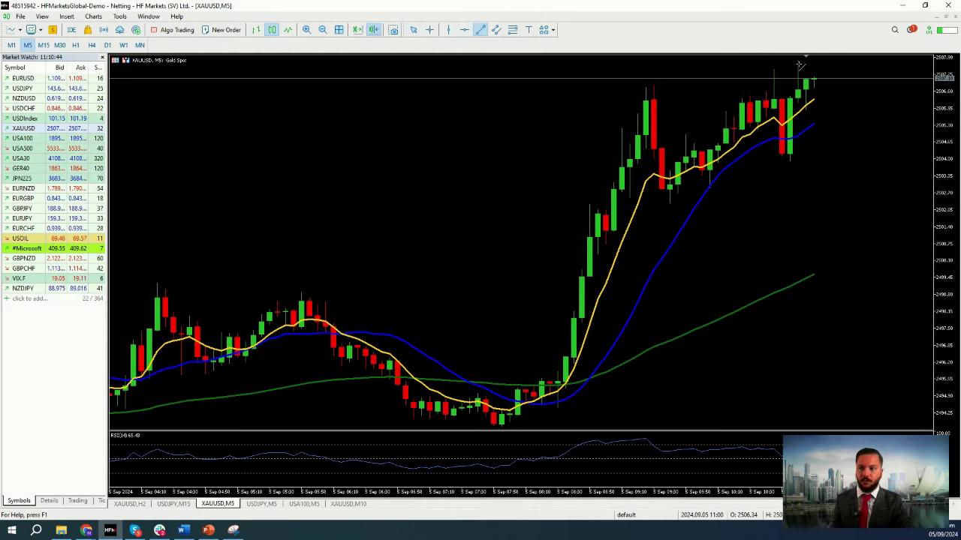
pyautogui.moveTo(815, 79); pyautogui.dragTo(877, 217)
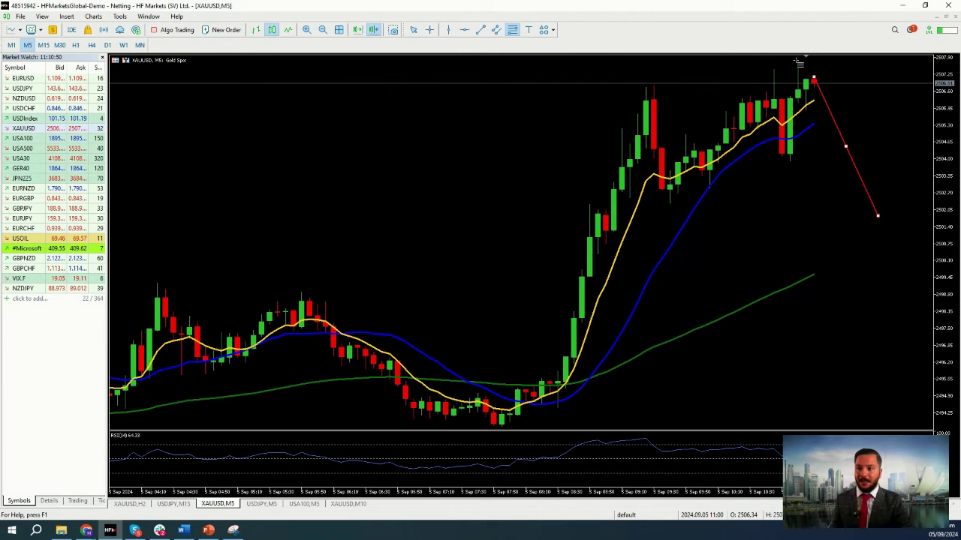
pyautogui.moveTo(799, 58); pyautogui.dragTo(915, 218)
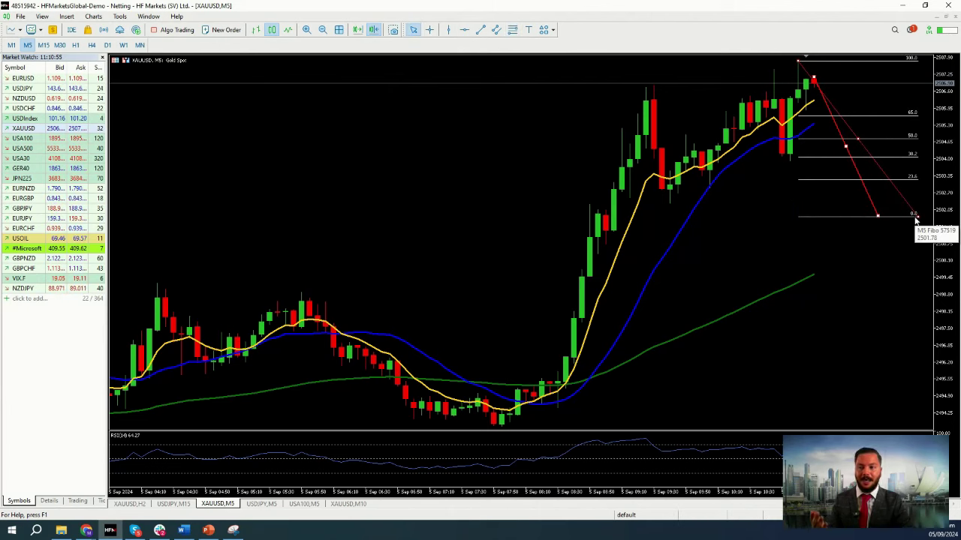
pyautogui.click(464, 29)
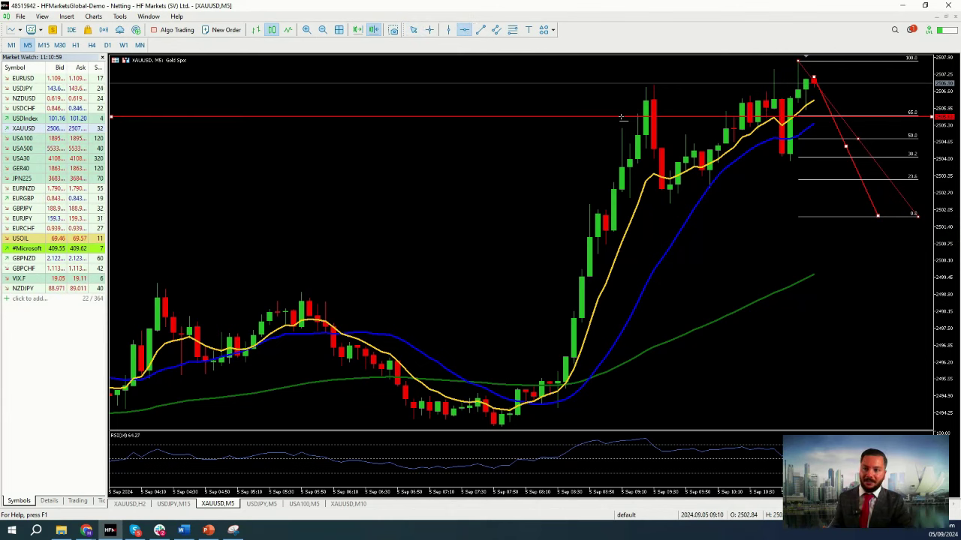
pyautogui.click(623, 116)
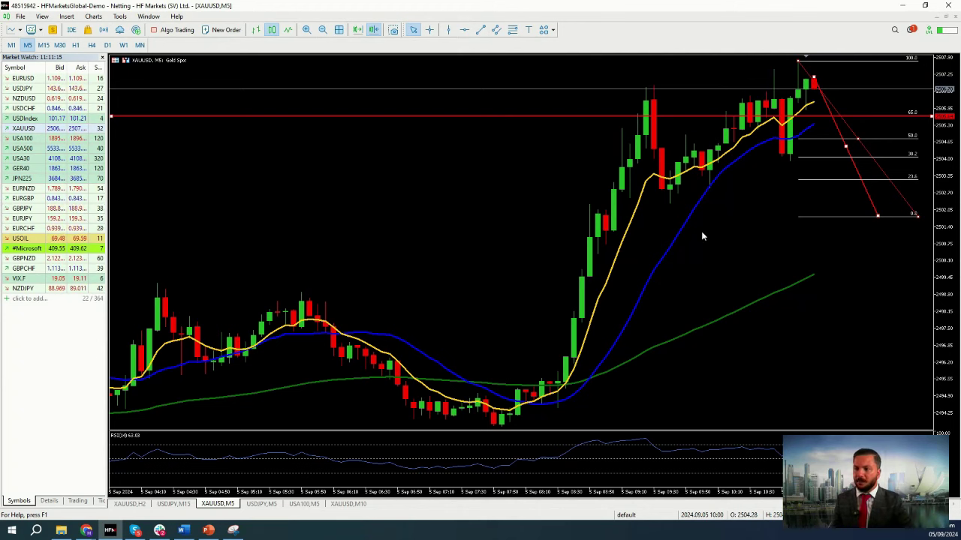
pyautogui.press('Delete')
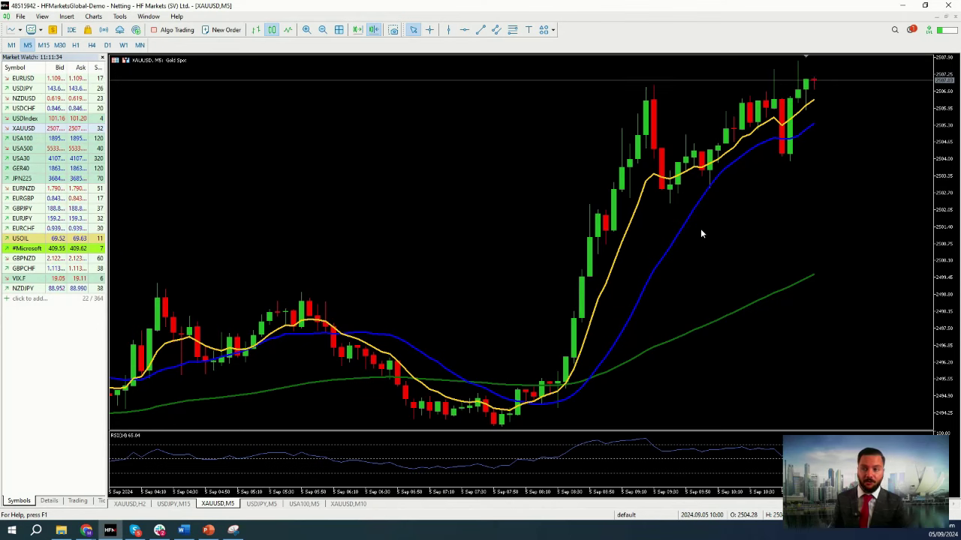
pyautogui.click(464, 30)
# Place a red horizontal line at the green average and draw a Fibonacci from it to the recent high
pyautogui.click(743, 194)
pyautogui.moveTo(743, 206); pyautogui.dragTo(758, 275)
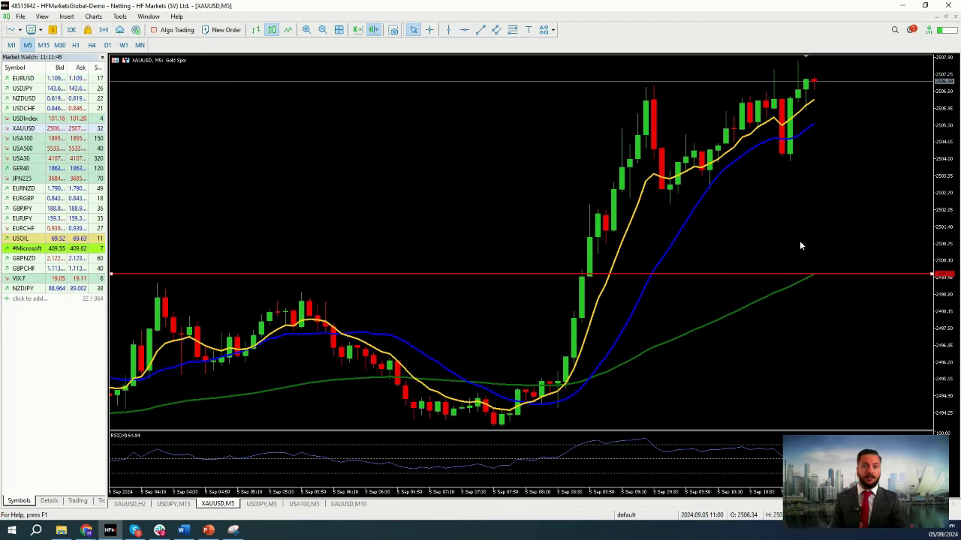
pyautogui.click(513, 29)
pyautogui.moveTo(863, 274)
pyautogui.mouseDown()
pyautogui.moveTo(804, 150)
pyautogui.moveTo(809, 81)
pyautogui.moveTo(774, 59)
pyautogui.mouseUp()
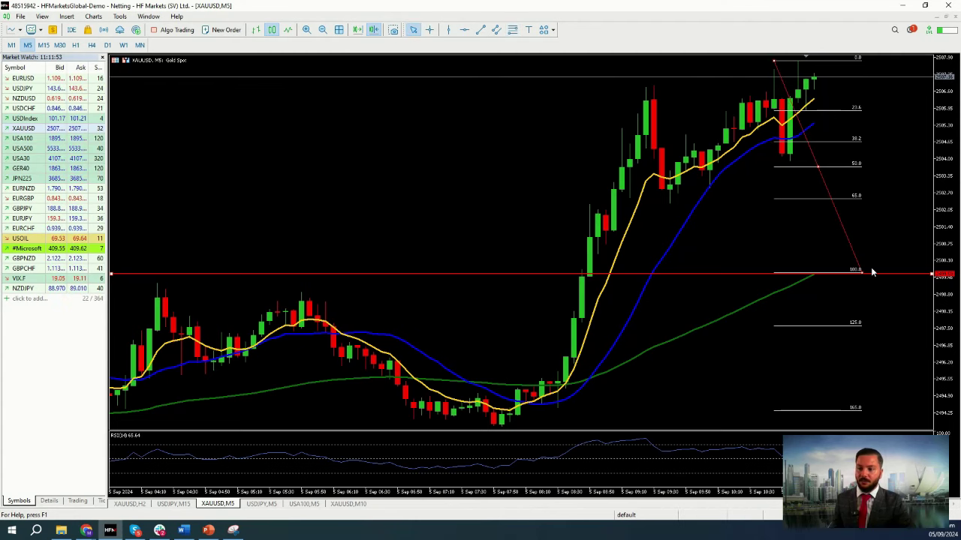
# Add red horizontal lines at the Fibonacci 125.0 and 161.8 levels
pyautogui.click(464, 29)
pyautogui.click(700, 236)
pyautogui.moveTo(700, 236); pyautogui.dragTo(719, 328)
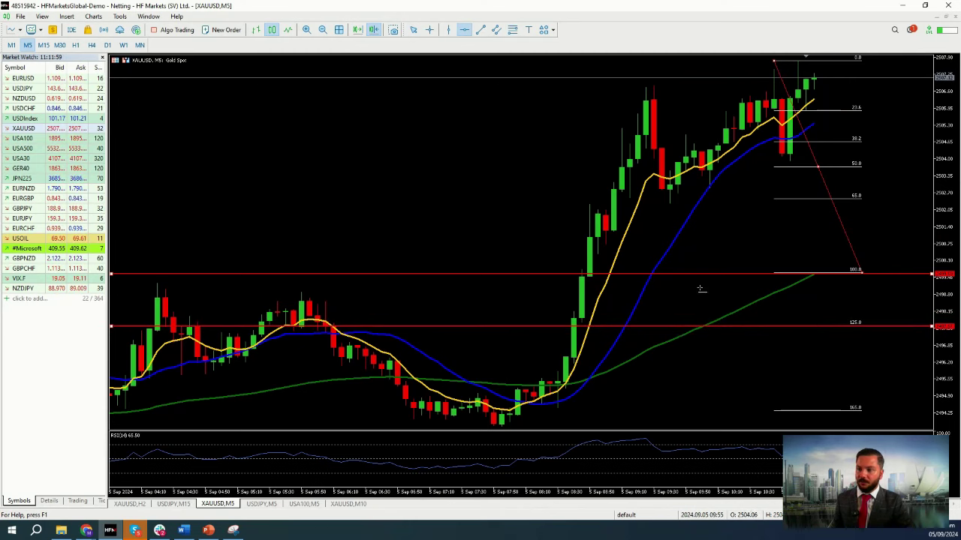
pyautogui.moveTo(764, 370); pyautogui.dragTo(770, 412)
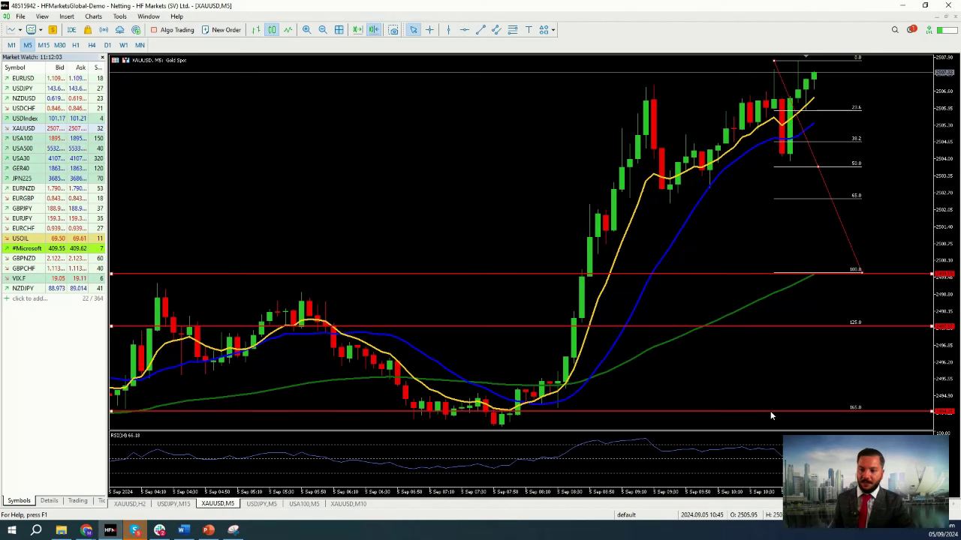